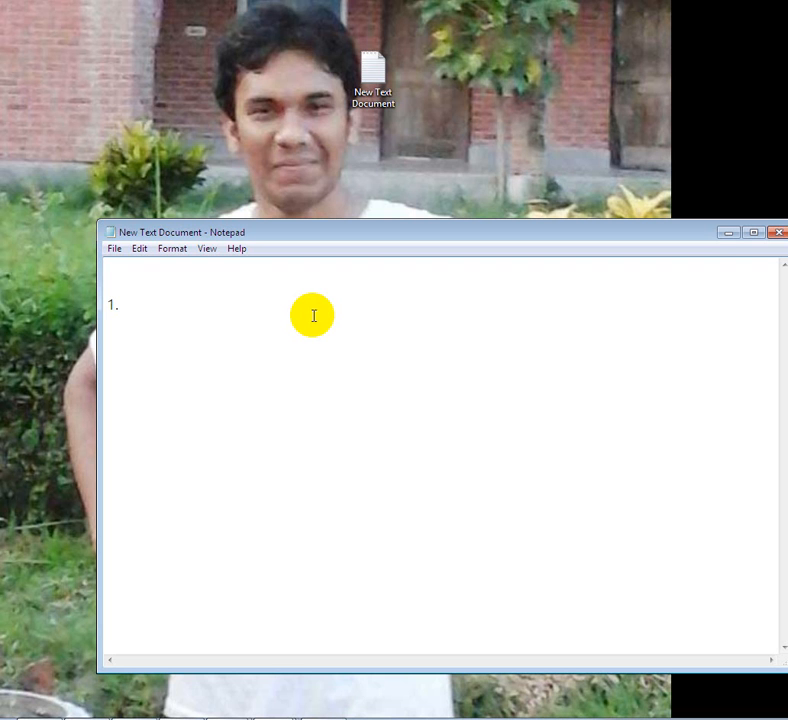
- Type the first line 'how to configuration microsoft outlook 2007', fixing the typo
type("how to conf")
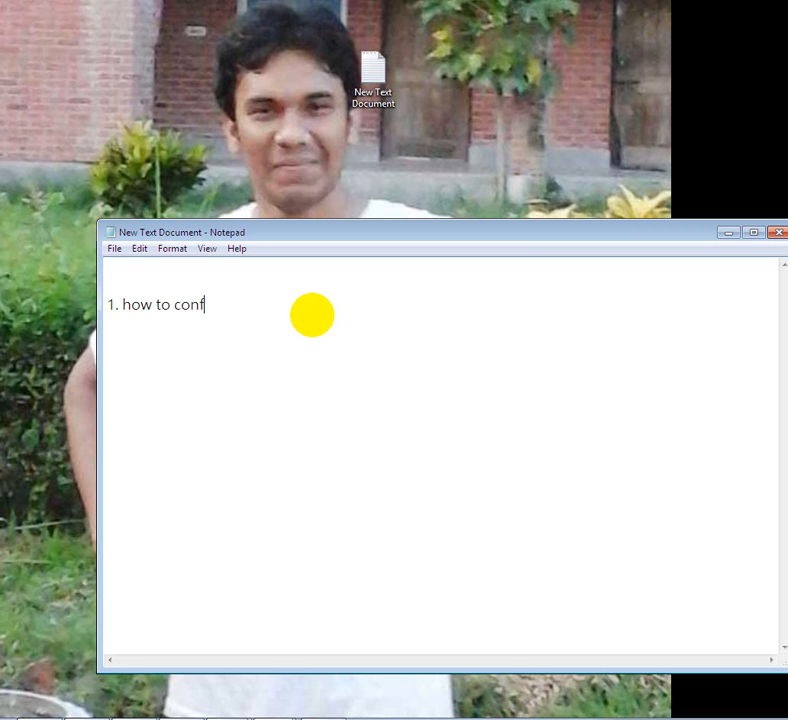
type("iguration microsoft")
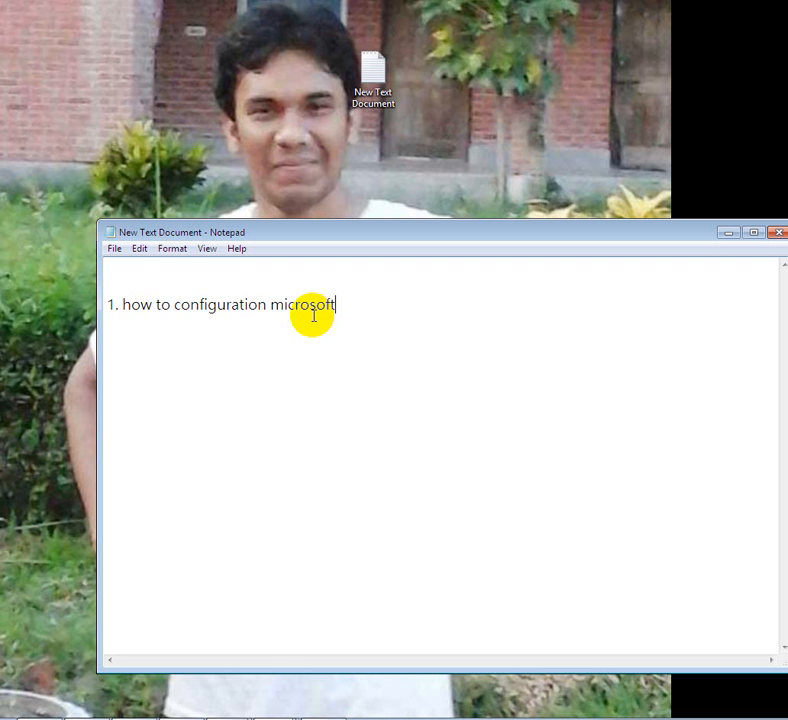
type(" outlook 2007")
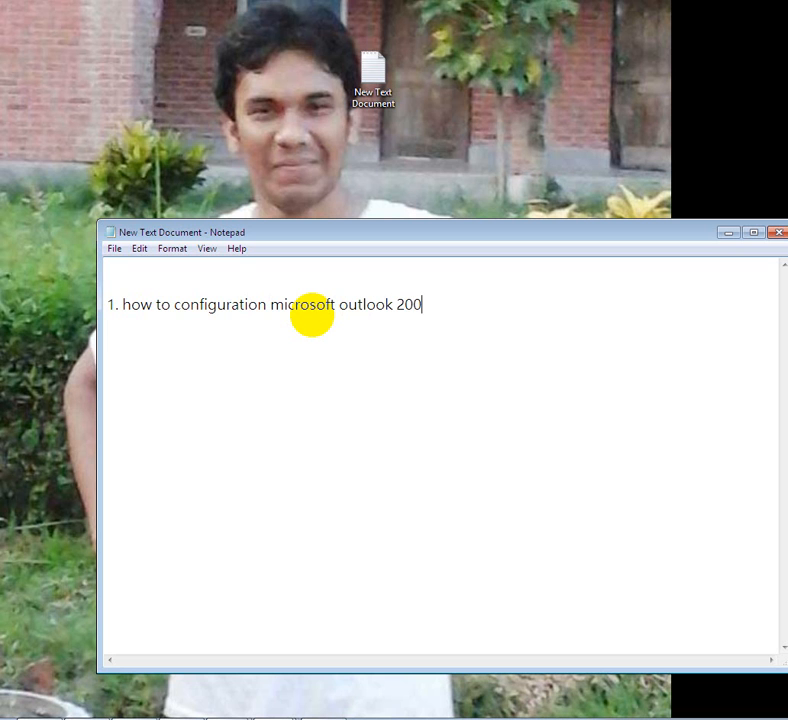
key("Return")
- Add line '2. we need to download microsoft office 2007', correcting typos
type("2. we need to ")
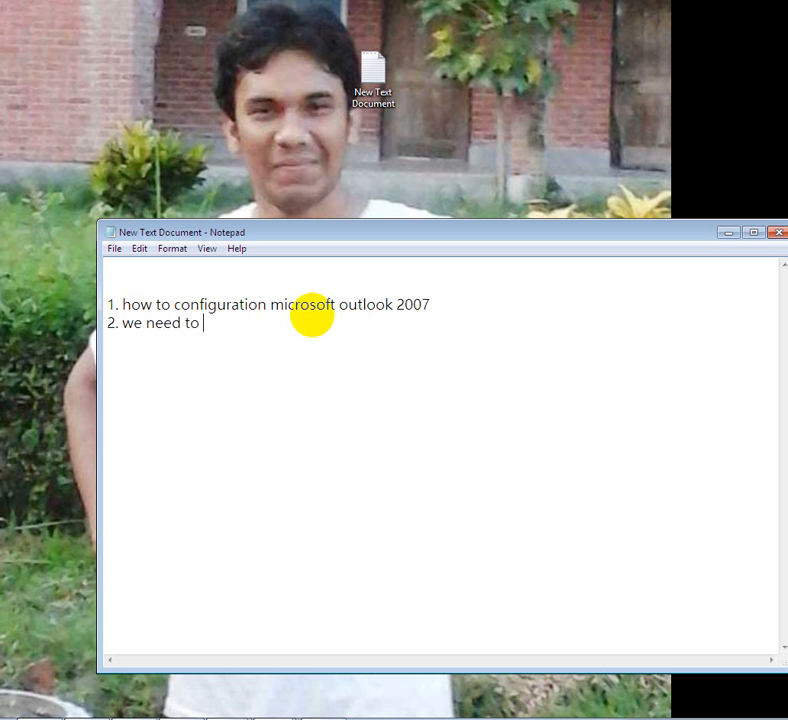
type("dwo")
key("BackSpace")
key("BackSpace")
type("ownload ")
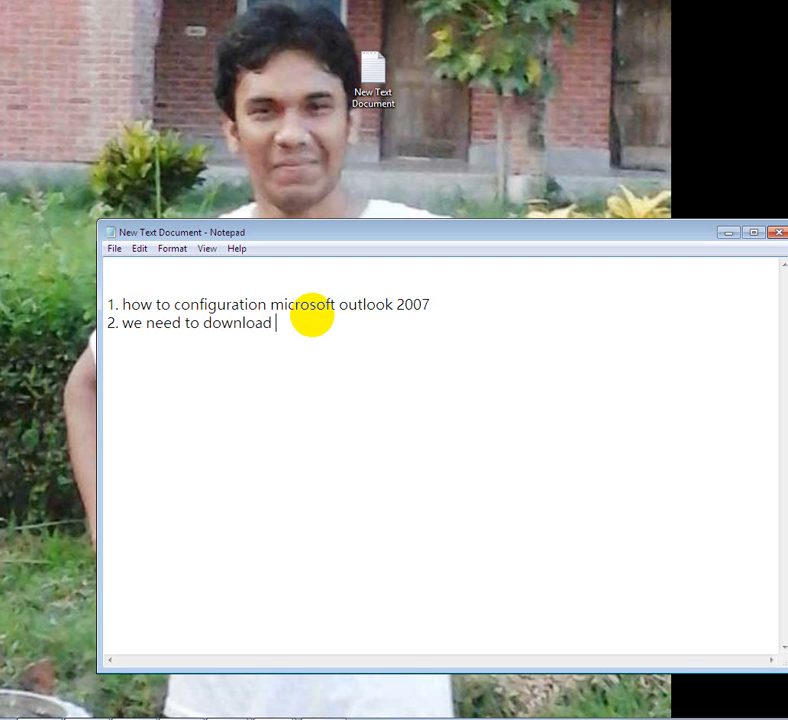
type("microsoft ou")
key("BackSpace")
key("BackSpace")
type("o")
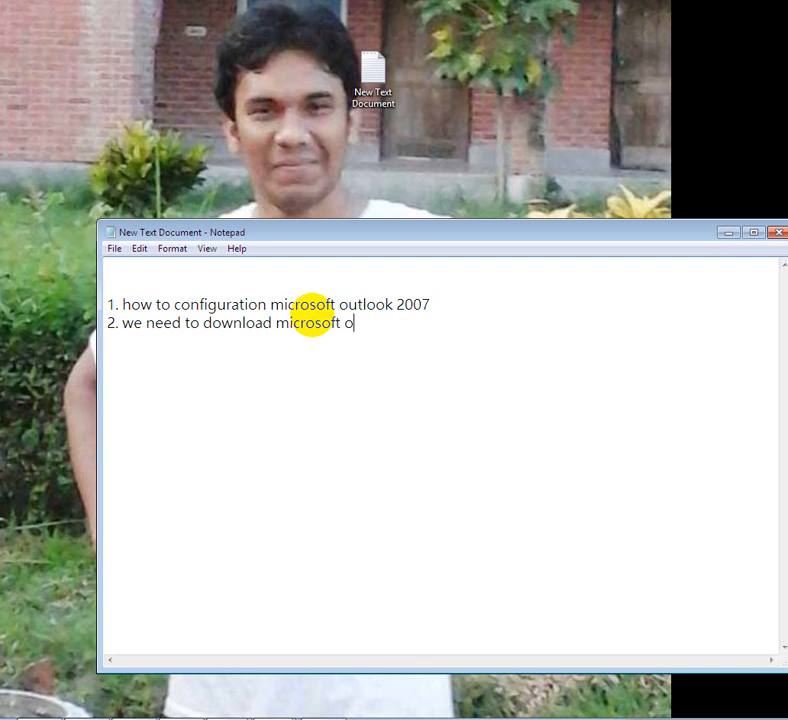
type("ffice 2007")
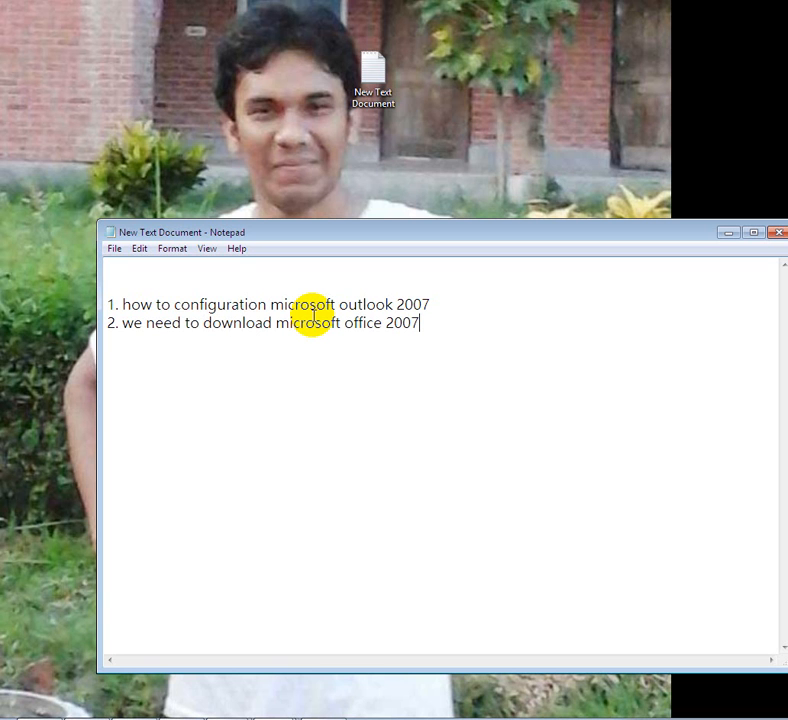
key("Return")
- Add line '3. install and completed' and end with a new empty line
type("3. i")
key("BackSpace")
type("install and ")
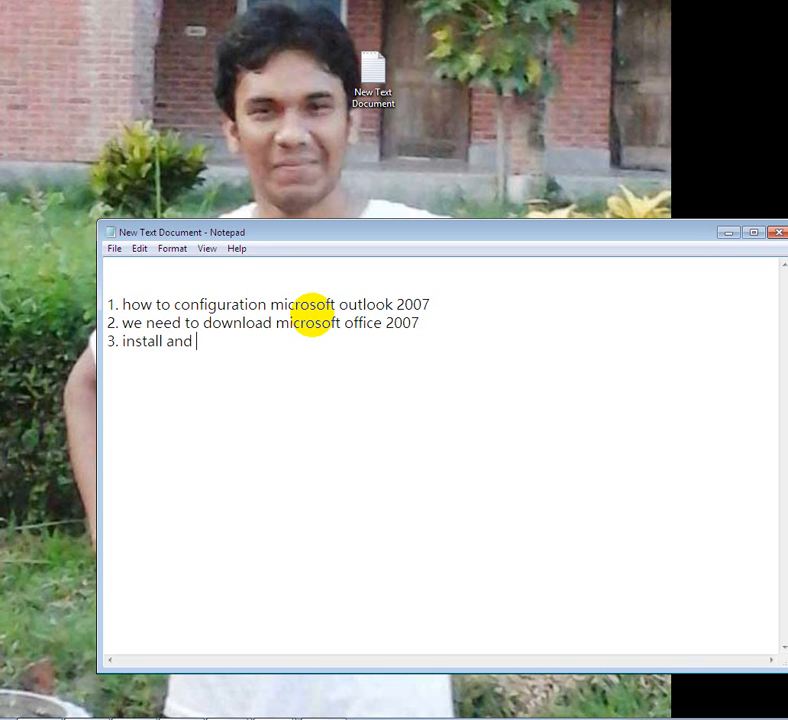
type("completed")
key("Return")
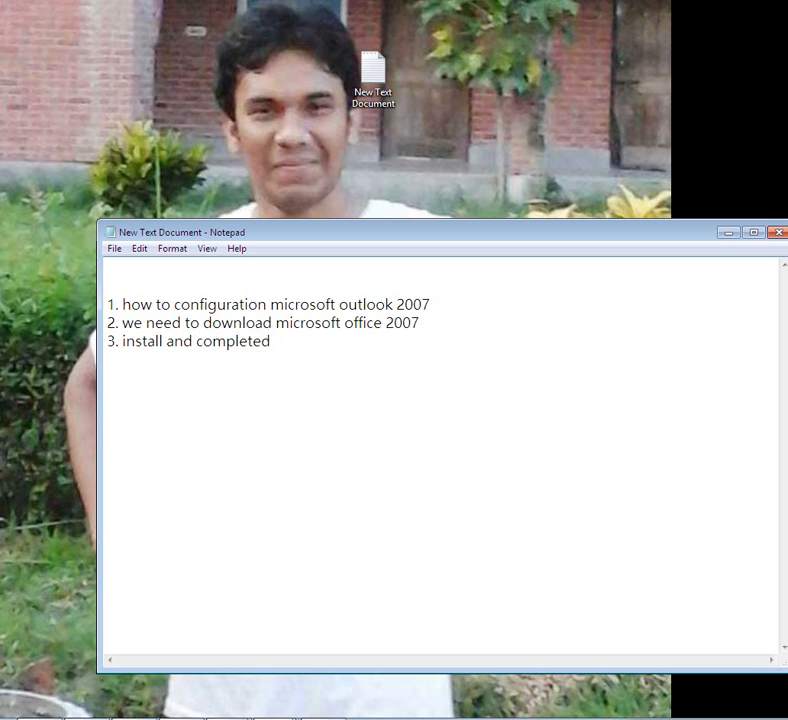
- Launch Microsoft Office Outlook 2007 from Start > All Programs > Microsoft Office
key("super")
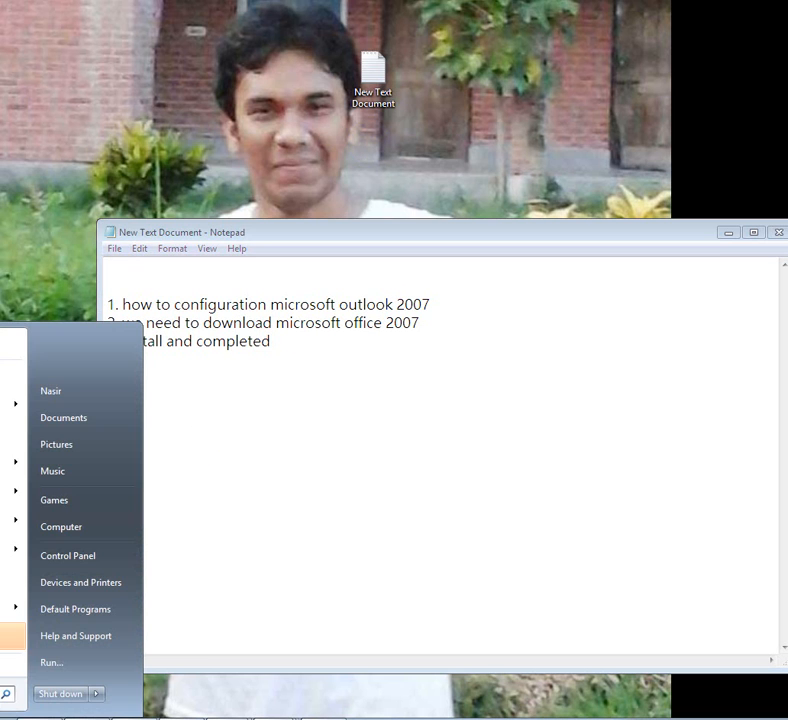
left_click(8, 663)
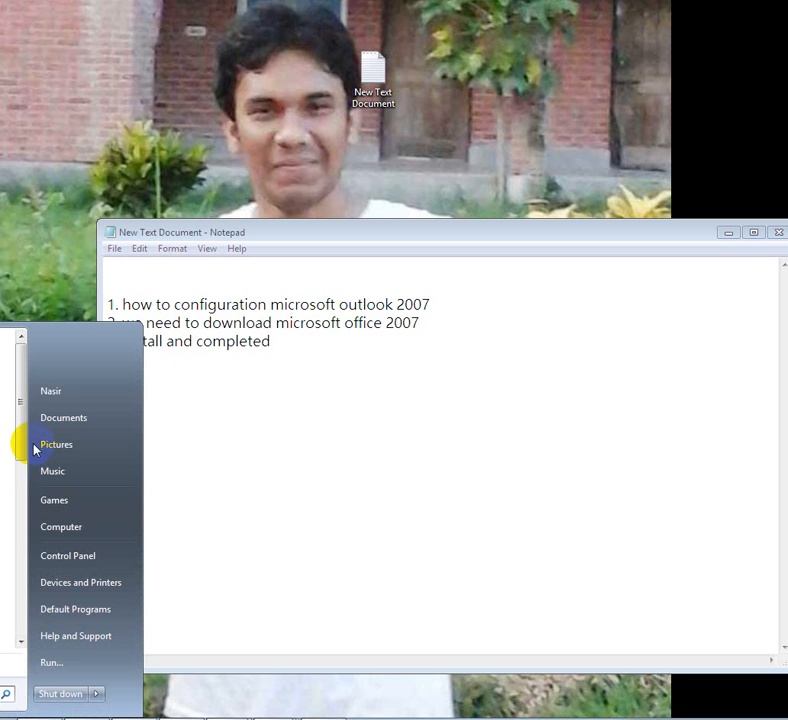
left_click_drag(21, 447, 17, 584)
left_click(2, 569)
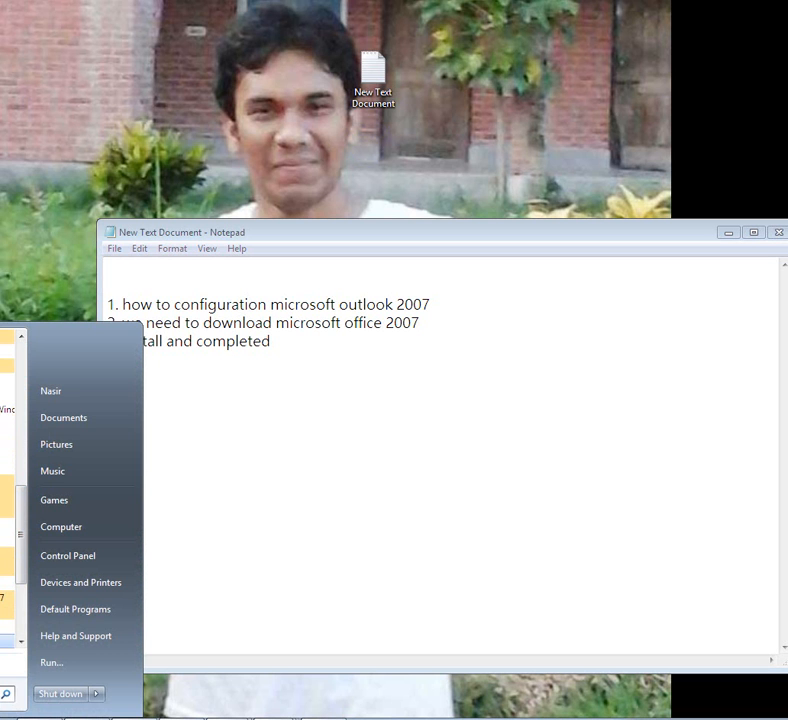
left_click(4, 583)
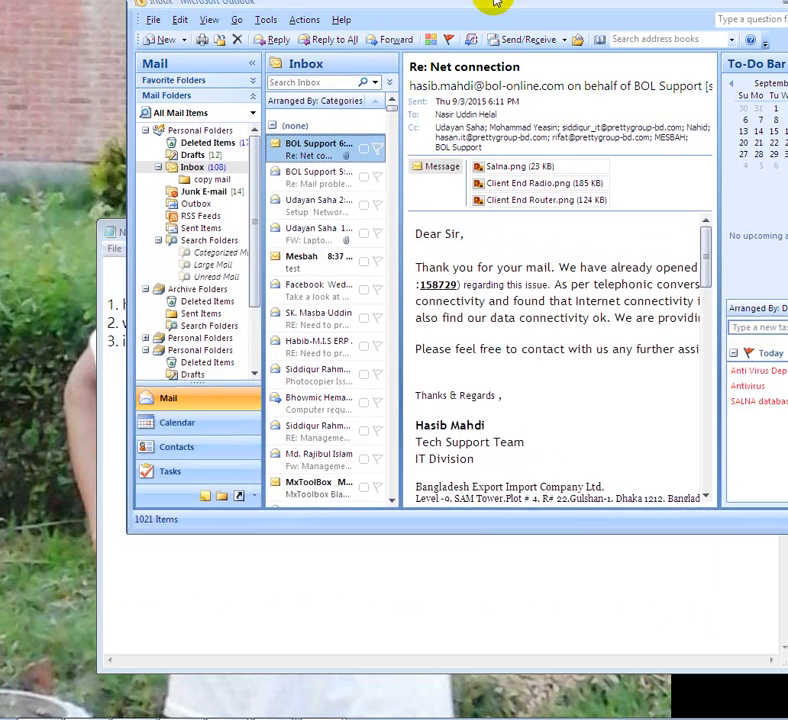
- Fit the Outlook window on screen, enlarge it, and open Tools > Account Settings
left_click_drag(495, 5, 461, 63)
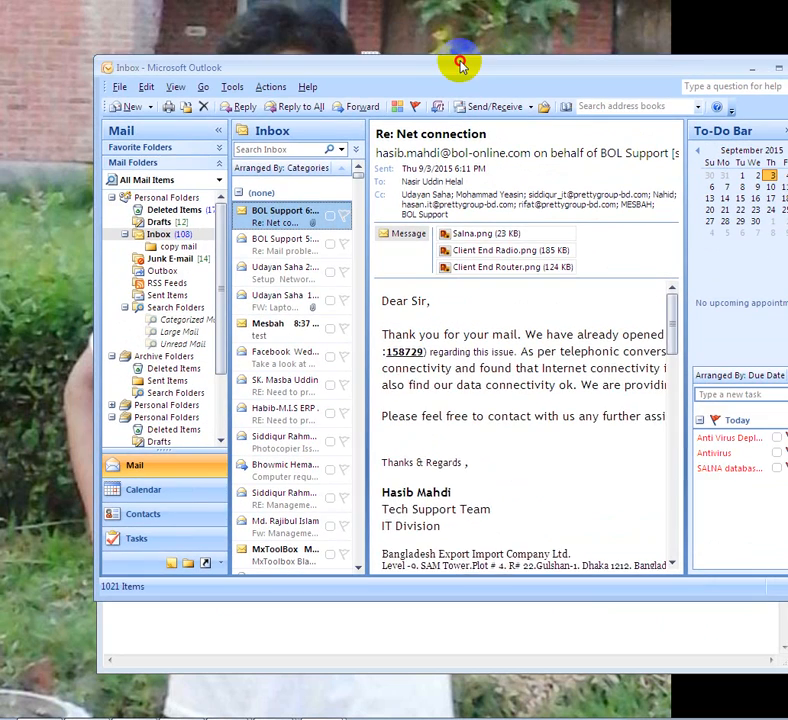
left_click_drag(211, 600, 193, 663)
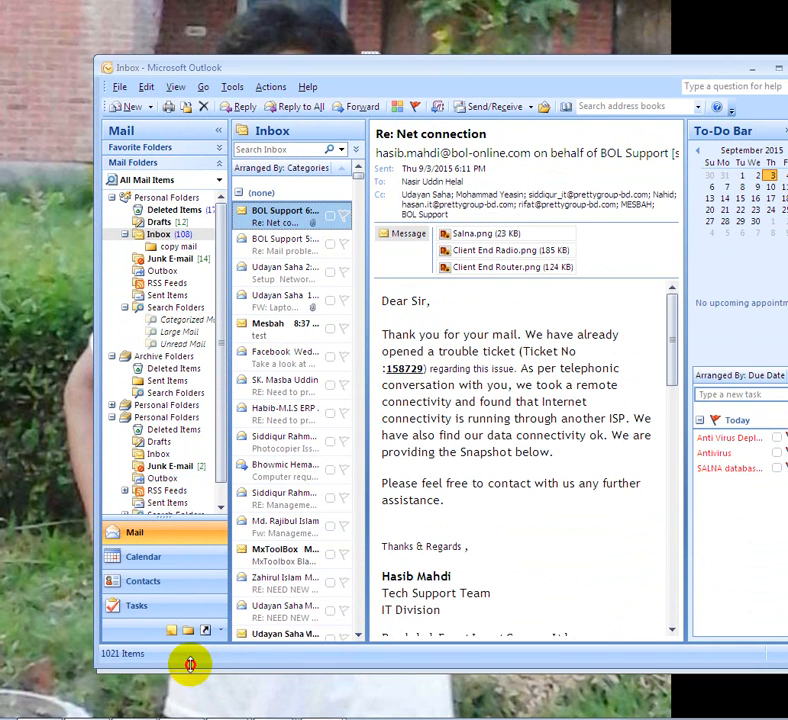
left_click(231, 88)
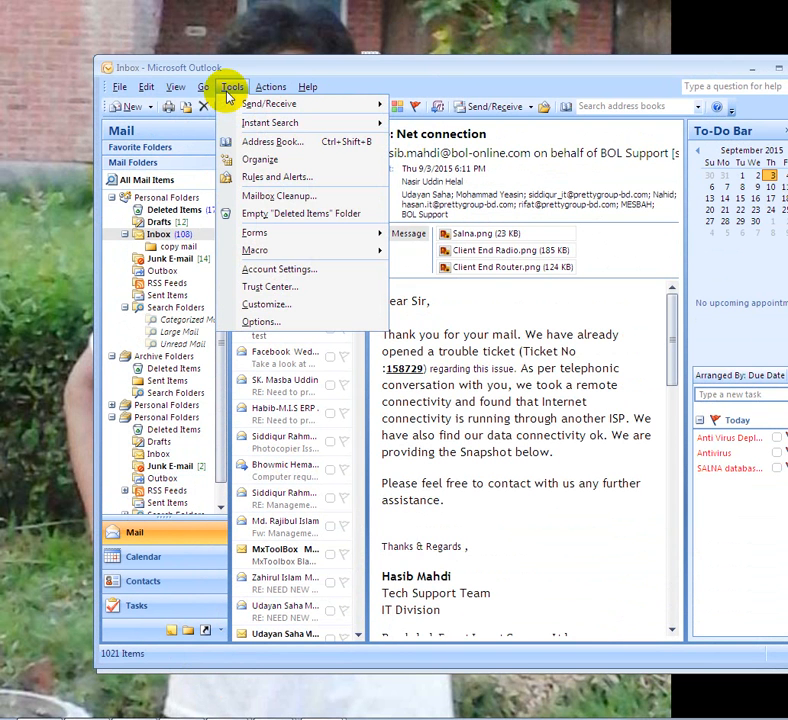
left_click(277, 271)
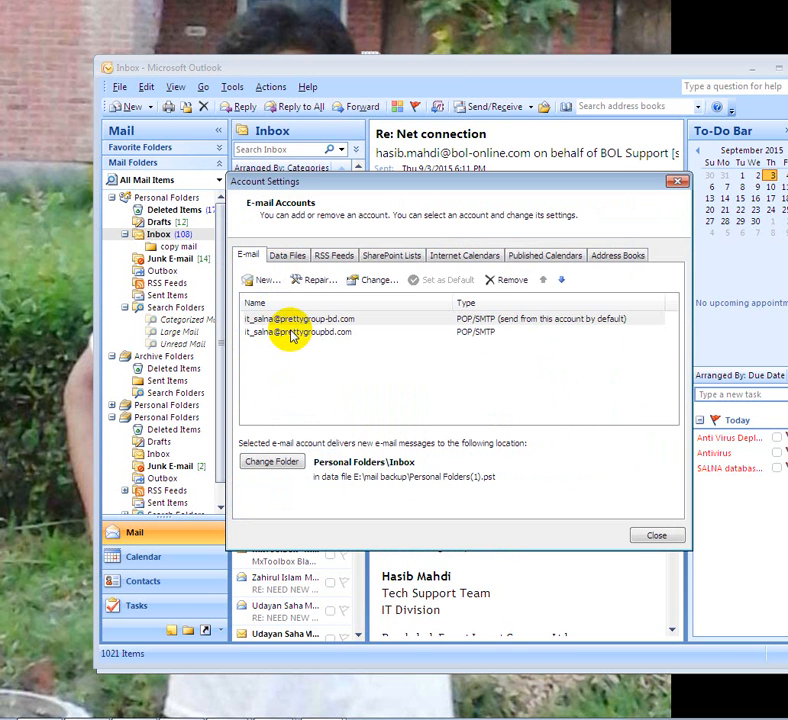
- Add a new Internet E-mail account with manually configured server settings
left_click(268, 284)
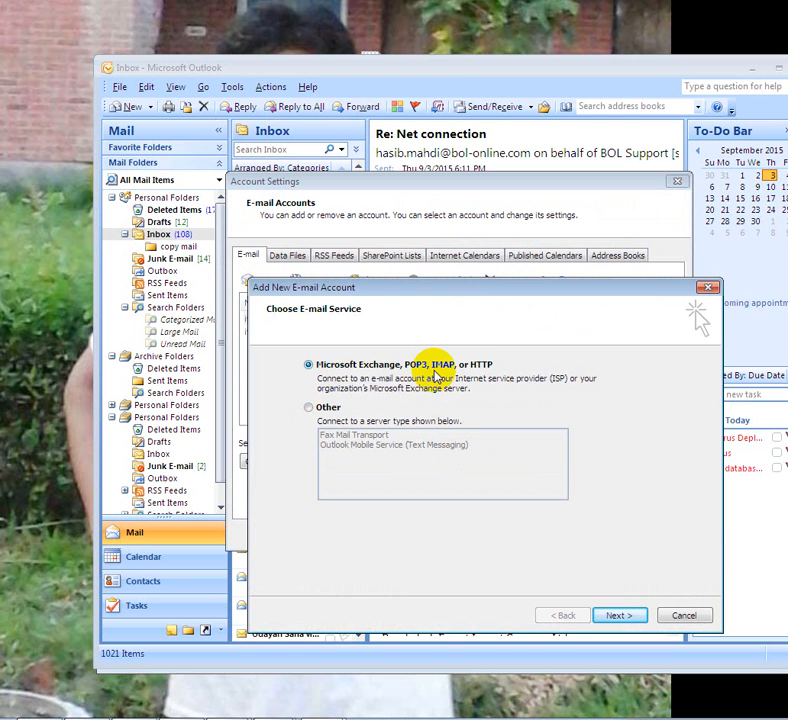
left_click(621, 616)
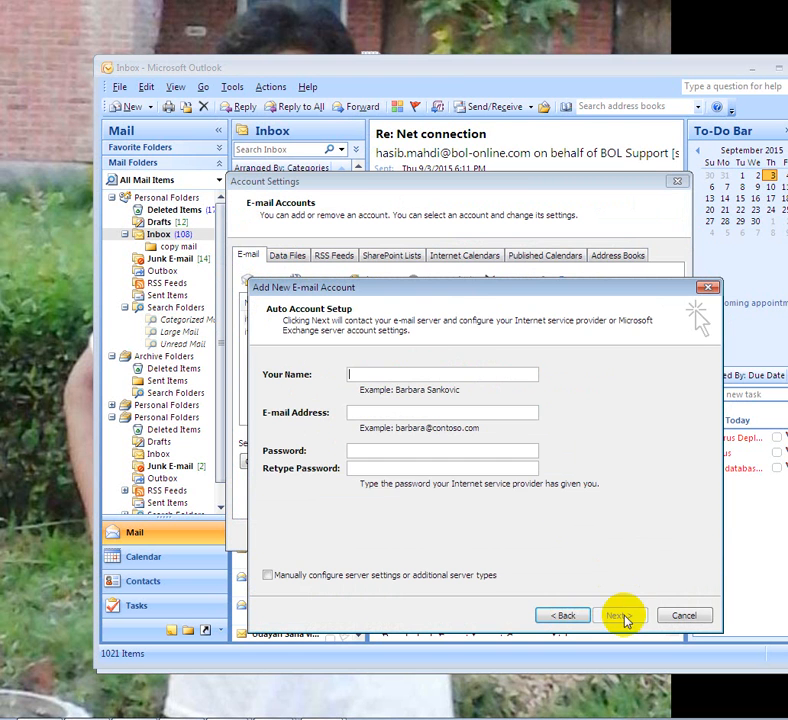
left_click(335, 578)
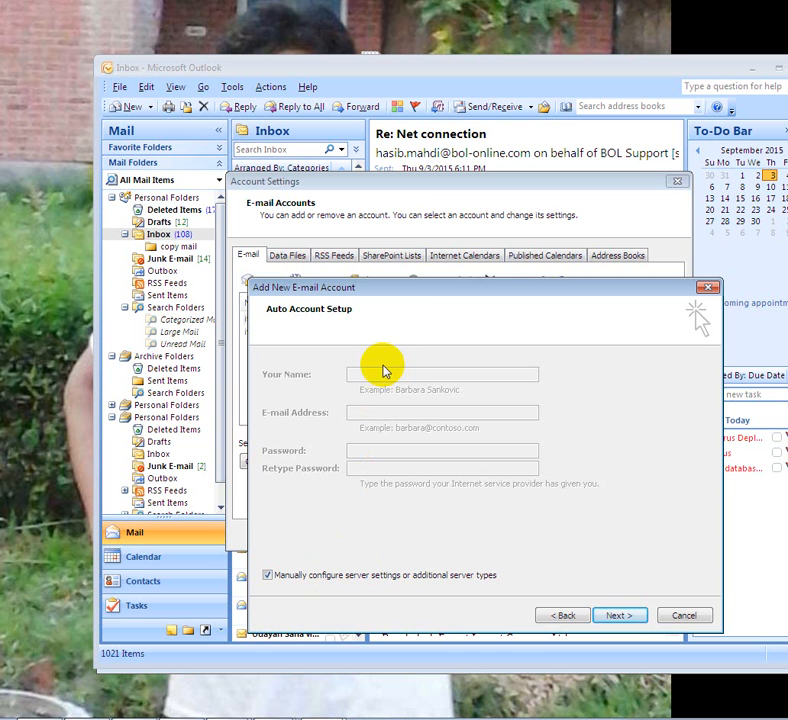
left_click(618, 617)
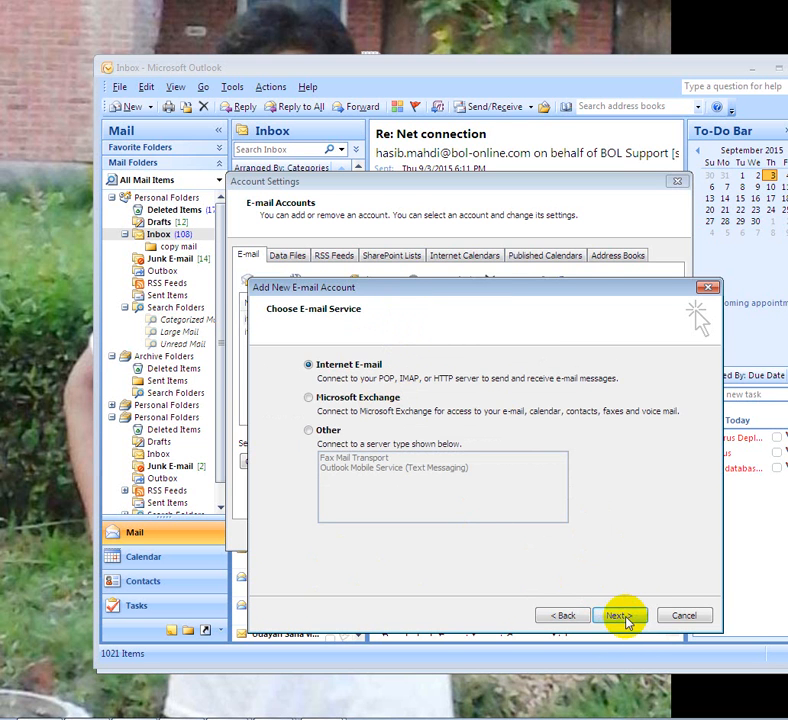
left_click(624, 616)
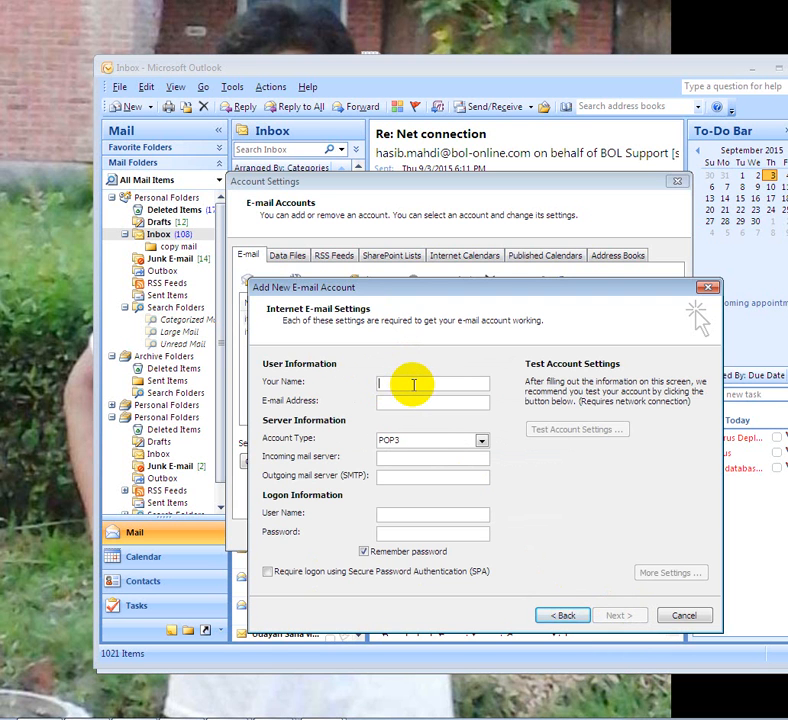
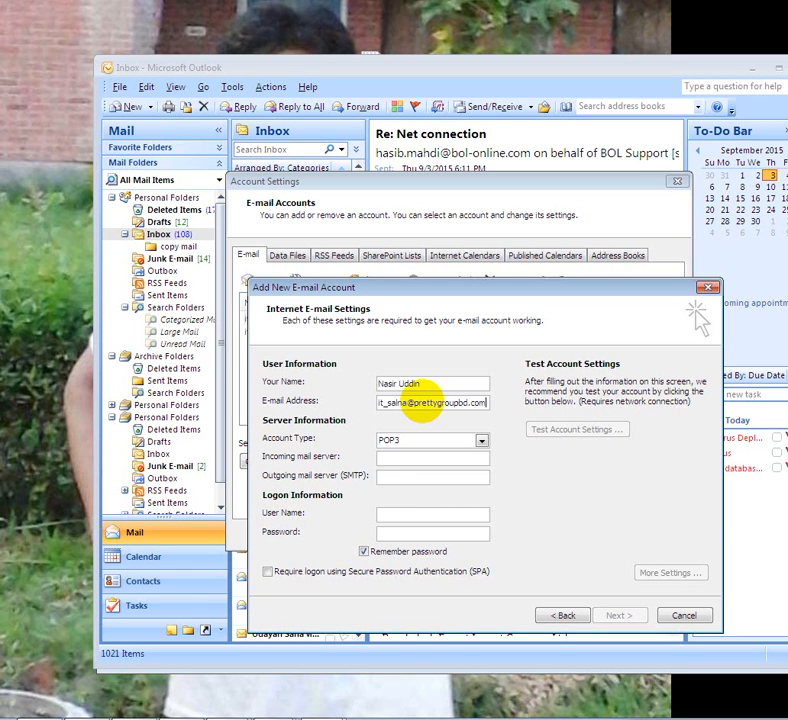
- Enter the user's full name and e-mail address in Your Name and E-mail Address
left_click(480, 443)
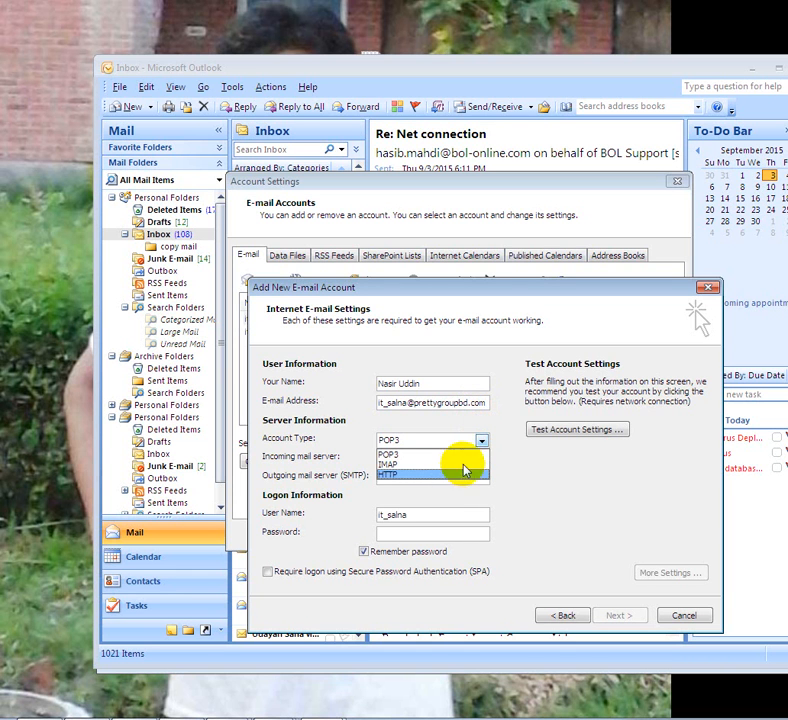
- Choose POP3 and set mail.prettygroupbd.com as both incoming and outgoing (SMTP) server
left_click(477, 453)
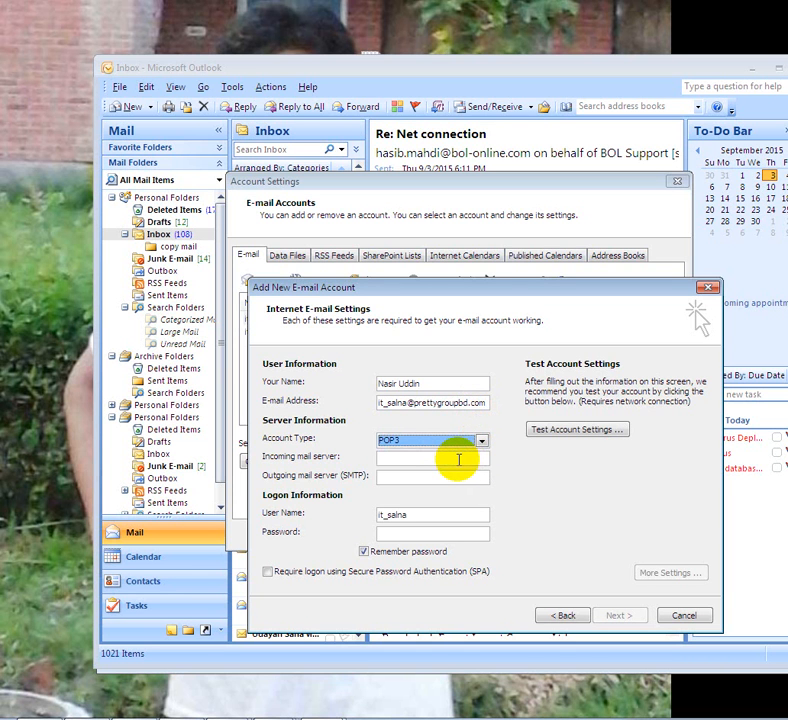
left_click(459, 459)
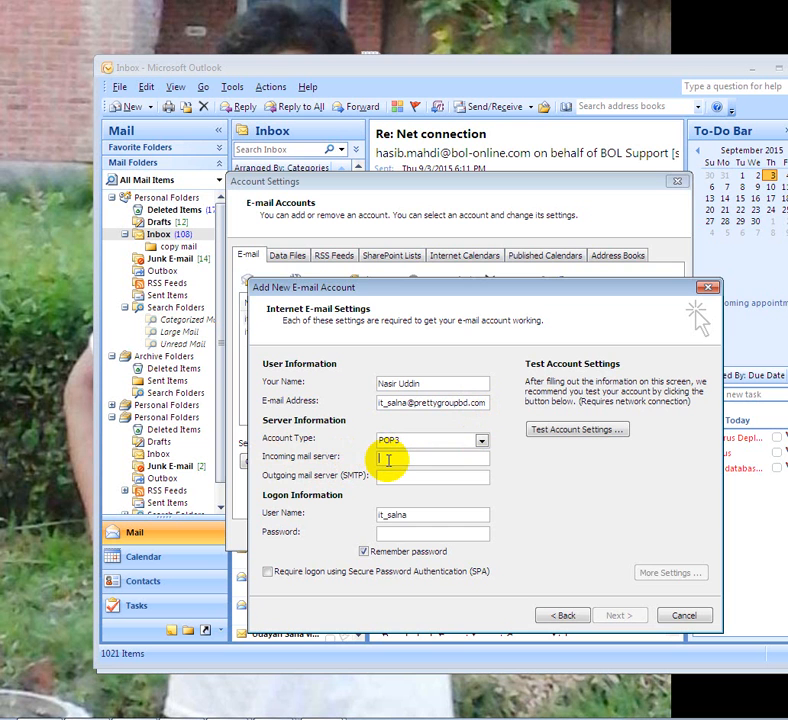
type("mail.")
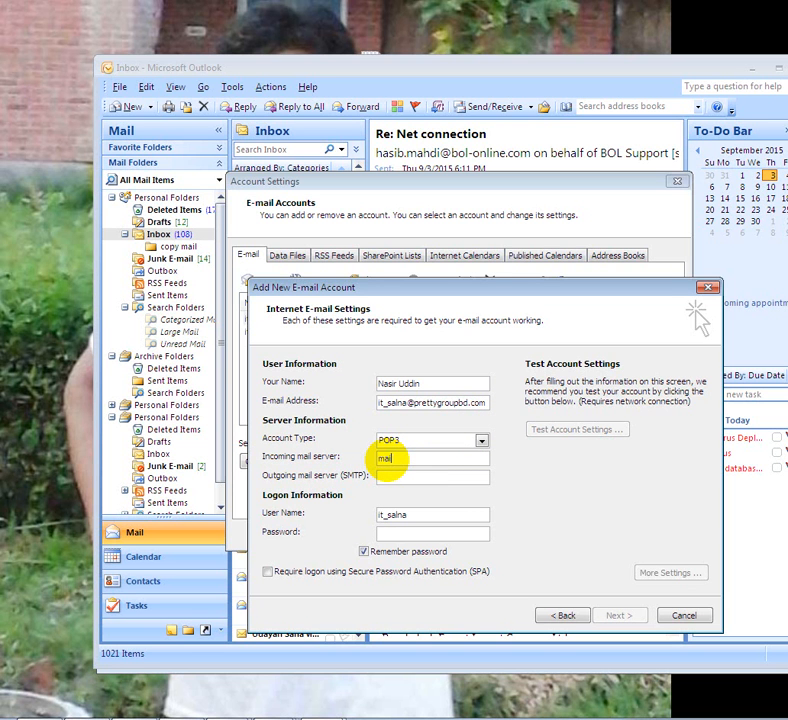
type("prettygrouop")
key("BackSpace")
key("BackSpace")
type("pbd.com")
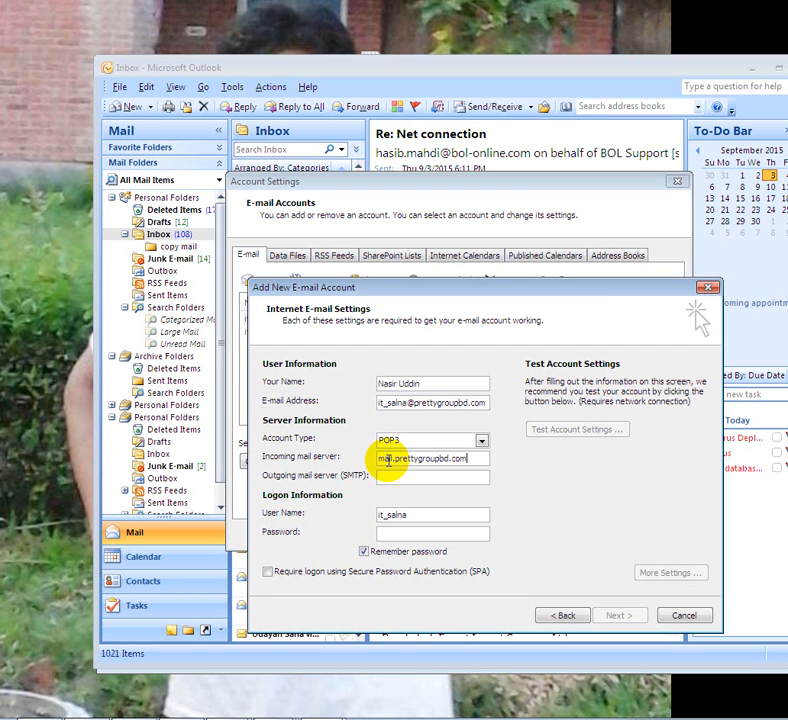
left_click(463, 480)
left_click(463, 480)
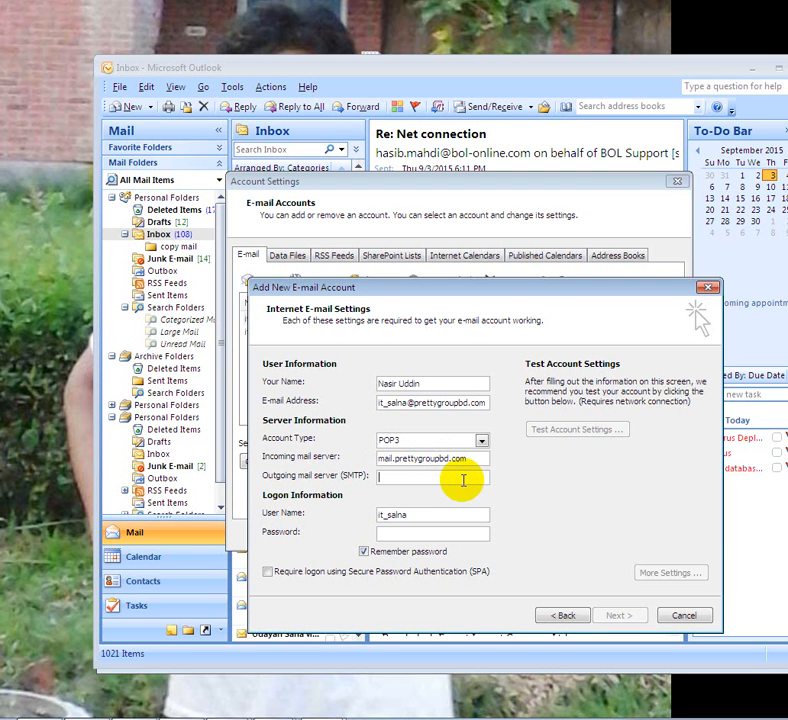
type("mail.")
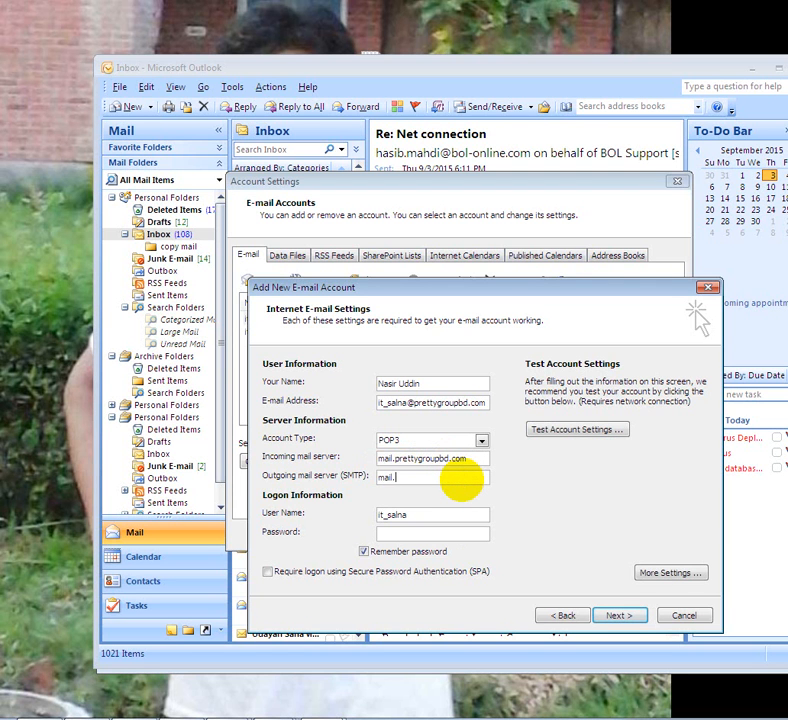
type("prettygroupbd.com")
left_click(452, 514)
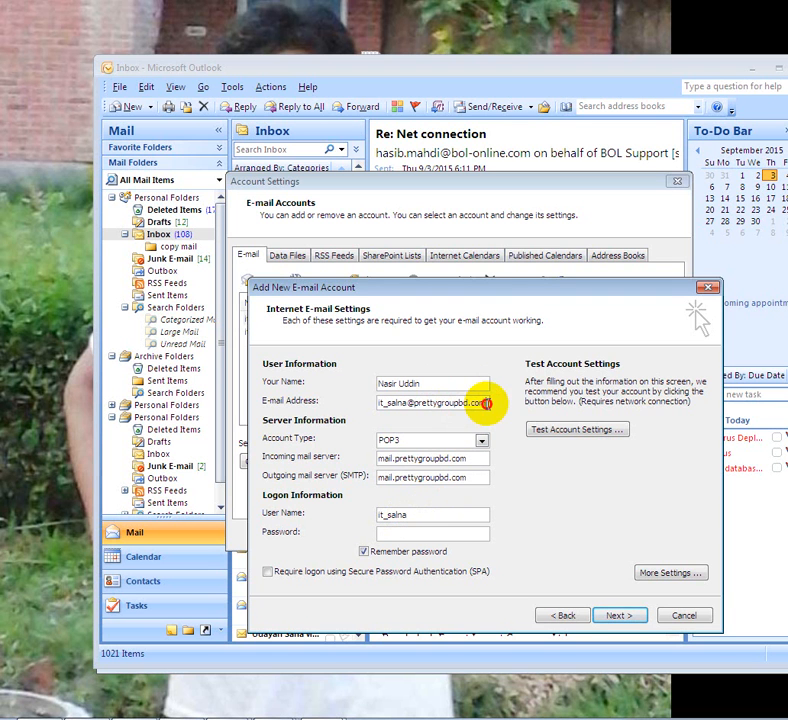
- Replace the logon User Name with the full e-mail address and enter the account password
left_click_drag(488, 403, 364, 408)
key("ctrl+c")
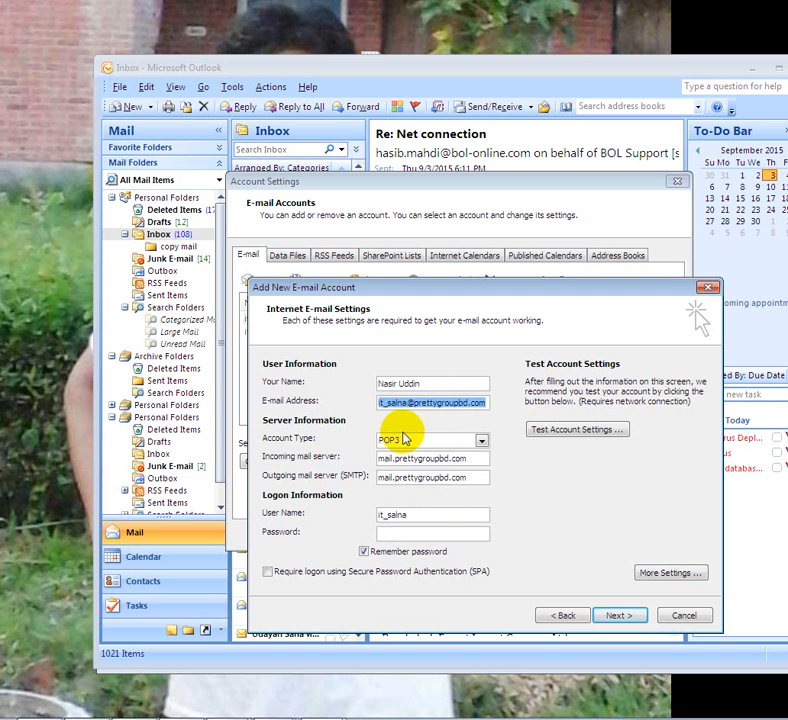
left_click_drag(431, 514, 342, 518)
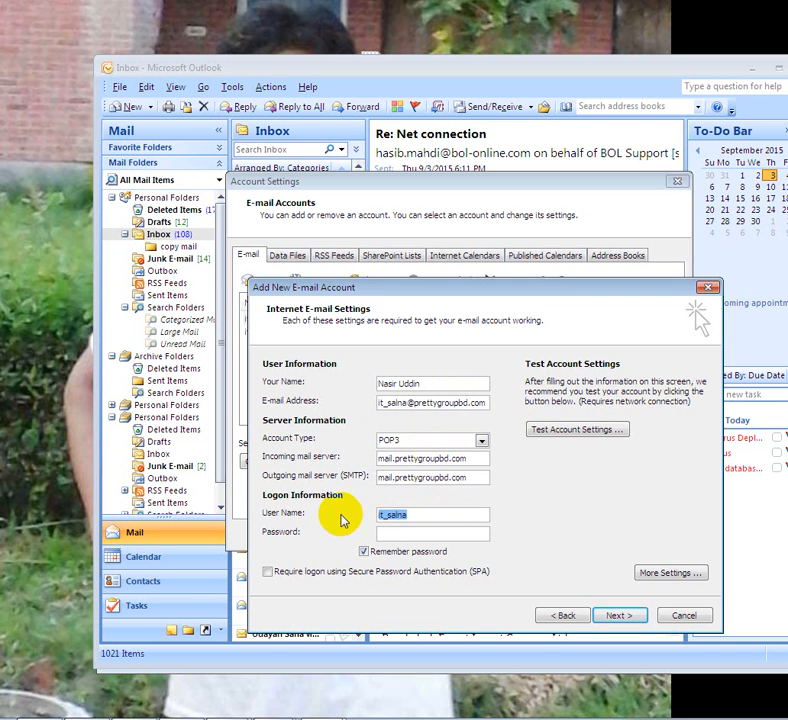
key("ctrl+v")
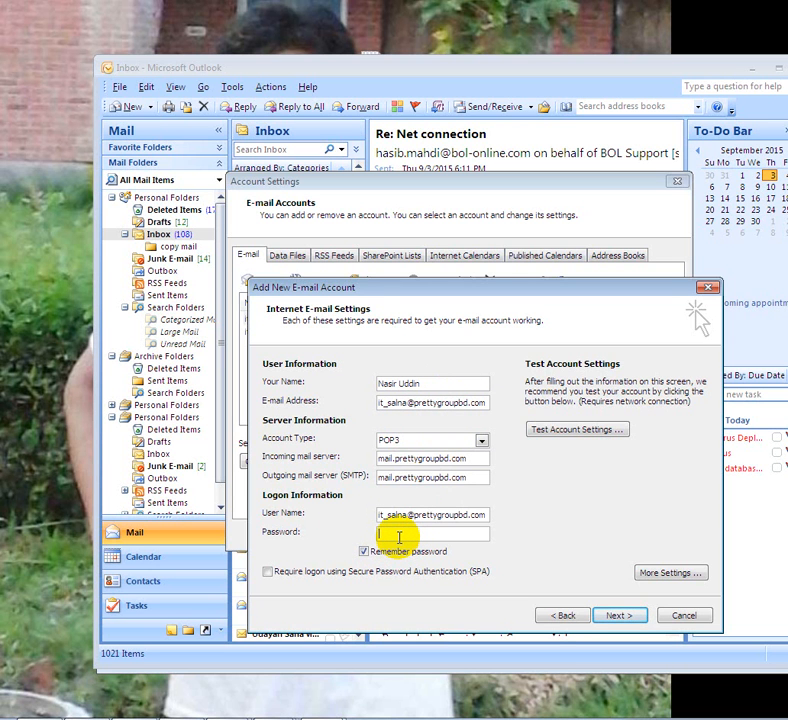
type("********")
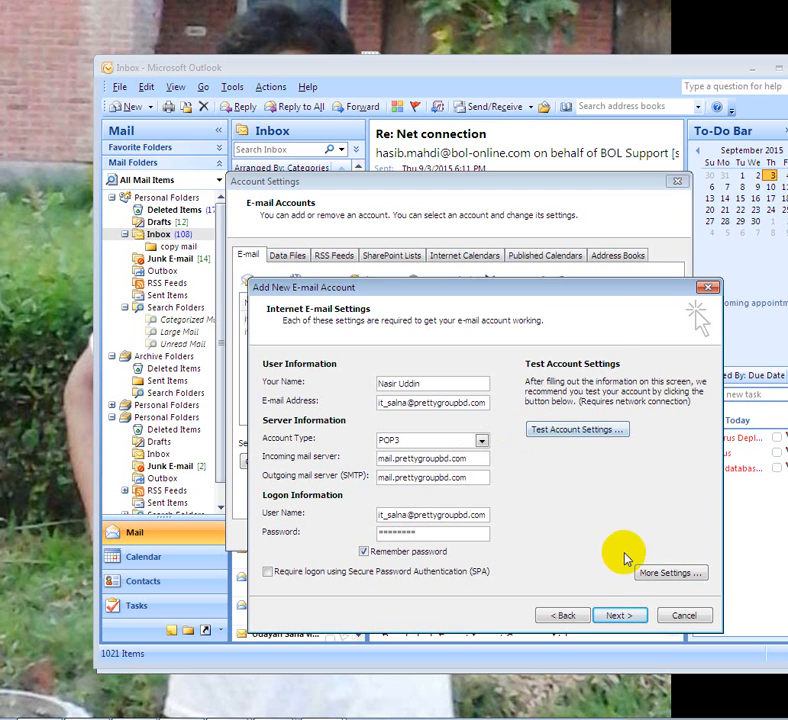
- Run Test Account Settings, close the successful results, and open More Settings
left_click(585, 431)
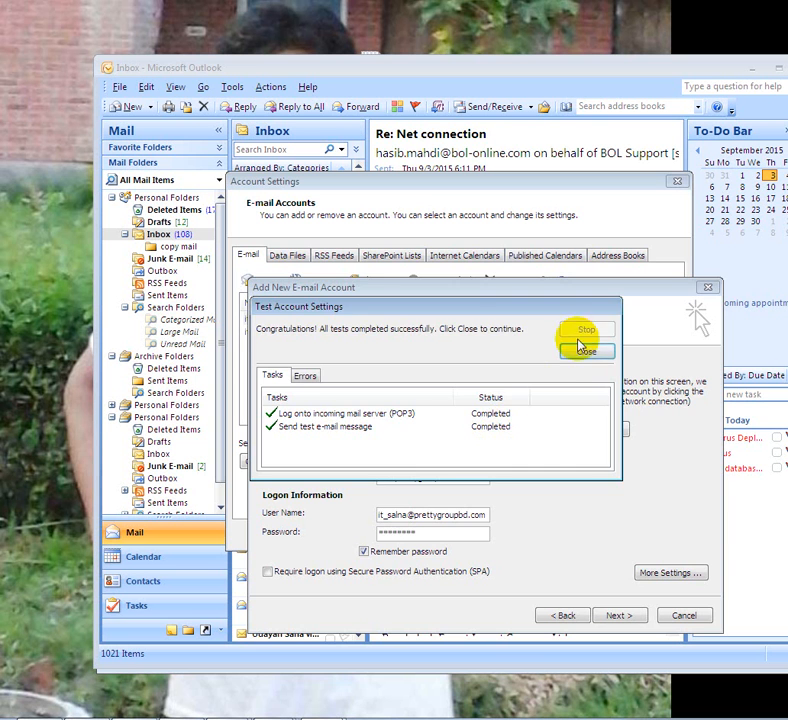
left_click(585, 351)
left_click(670, 572)
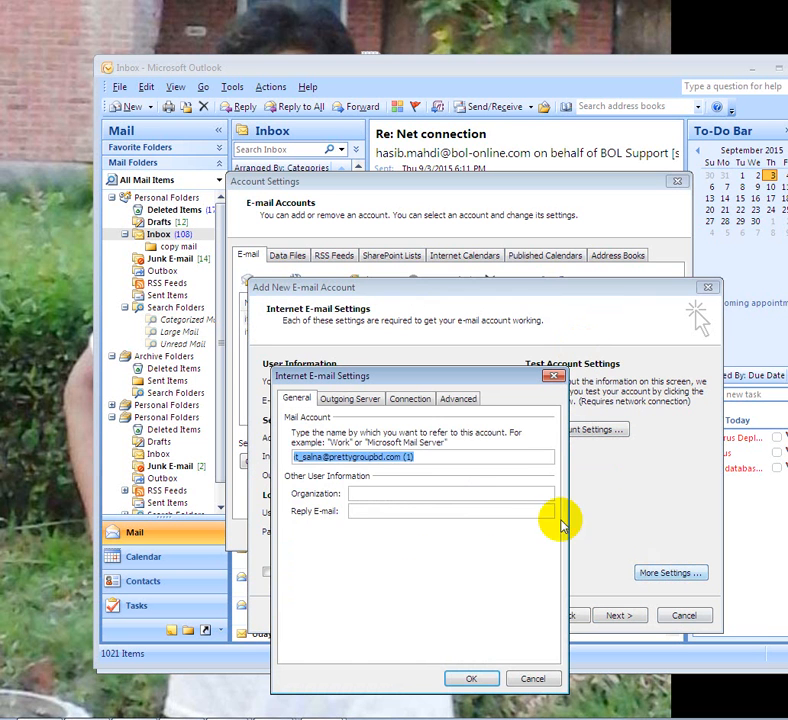
- Check the Advanced tab ports: POP3 incoming 110 and SMTP outgoing 25
left_click(456, 398)
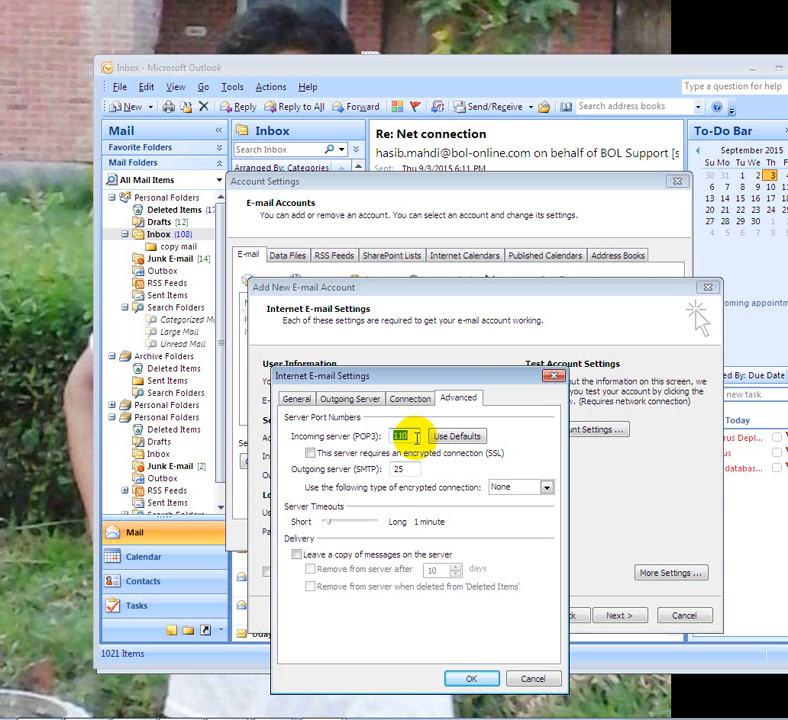
left_click(405, 468)
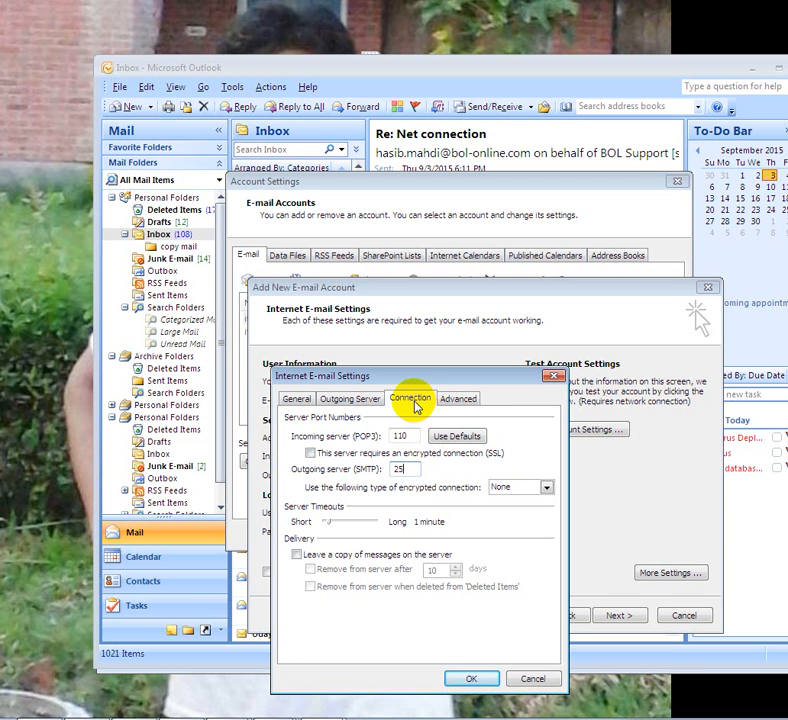
- Tick 'My outgoing server (SMTP) requires authentication' on the Outgoing Server tab, then return to General
left_click(413, 401)
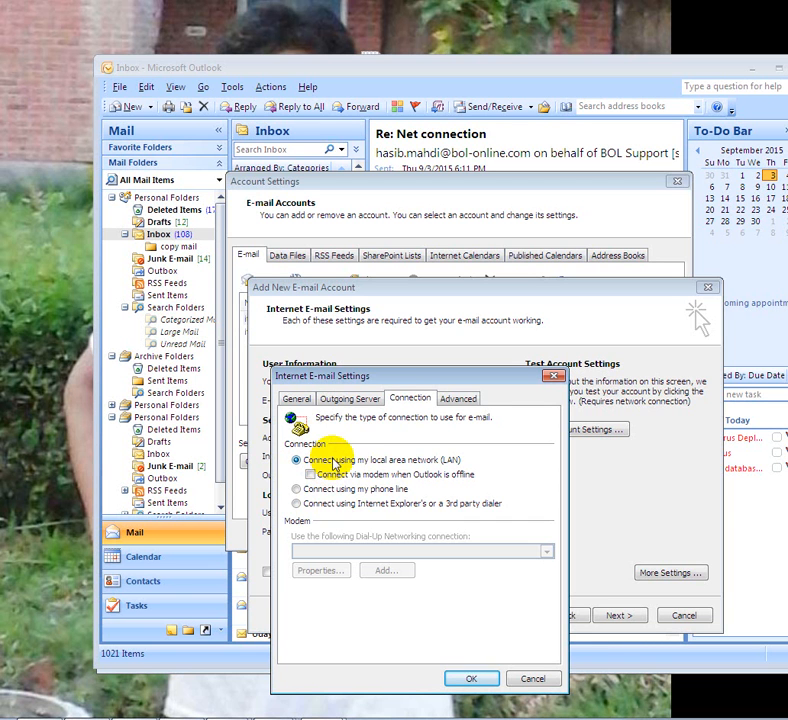
left_click(357, 408)
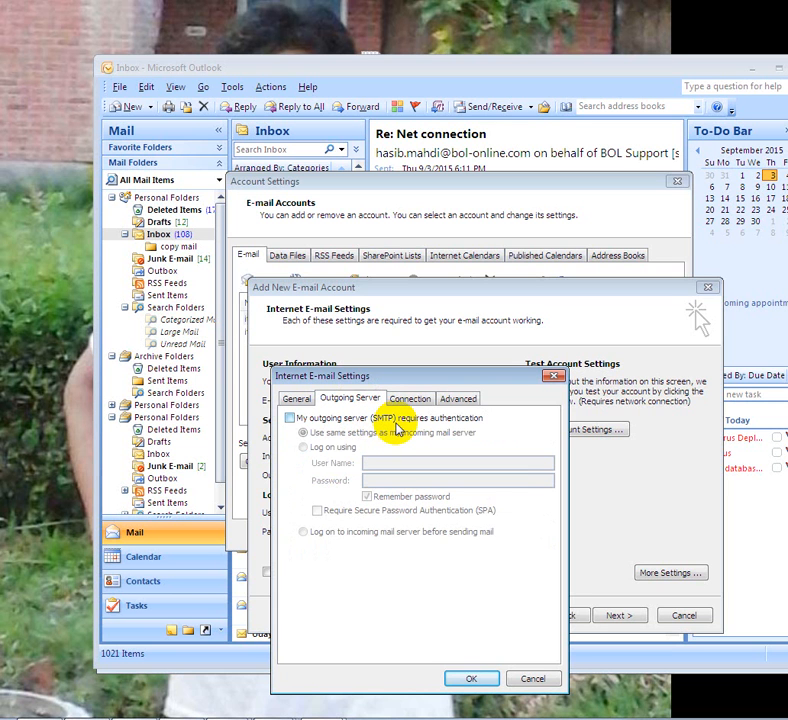
left_click(290, 418)
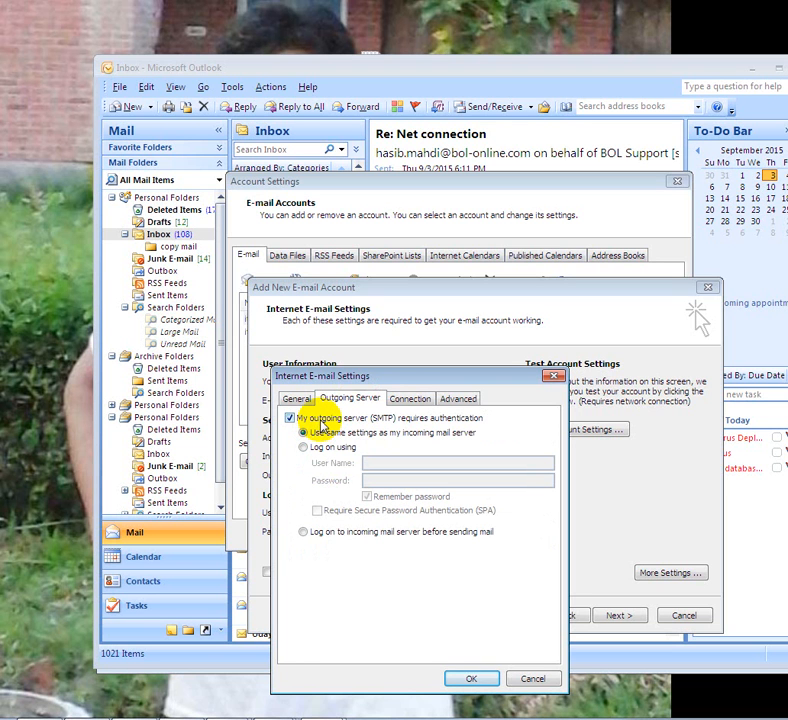
left_click(295, 398)
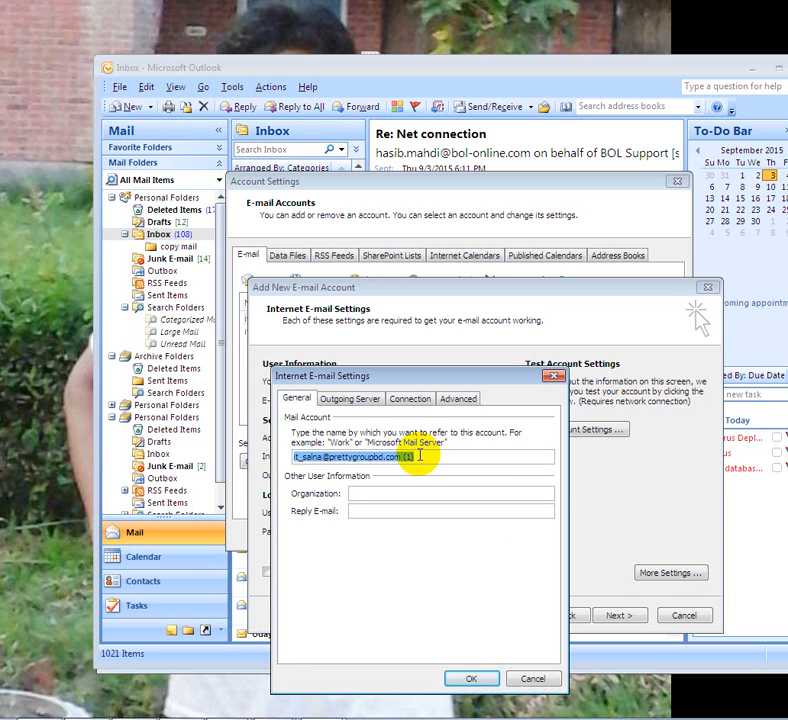
- Confirm the extra settings, complete the new POP3 account, then run Send/Receive for all accounts
left_click(474, 679)
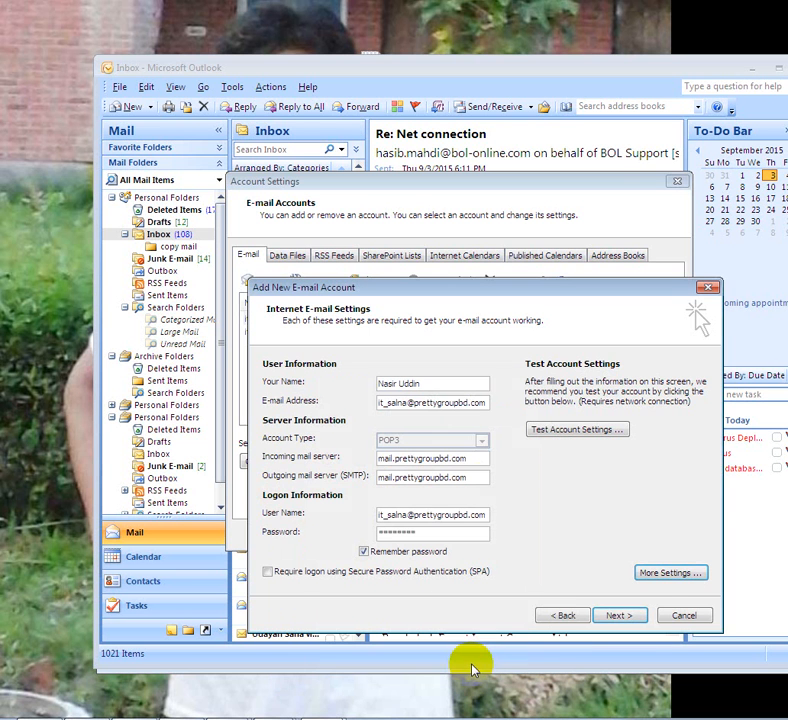
left_click(618, 614)
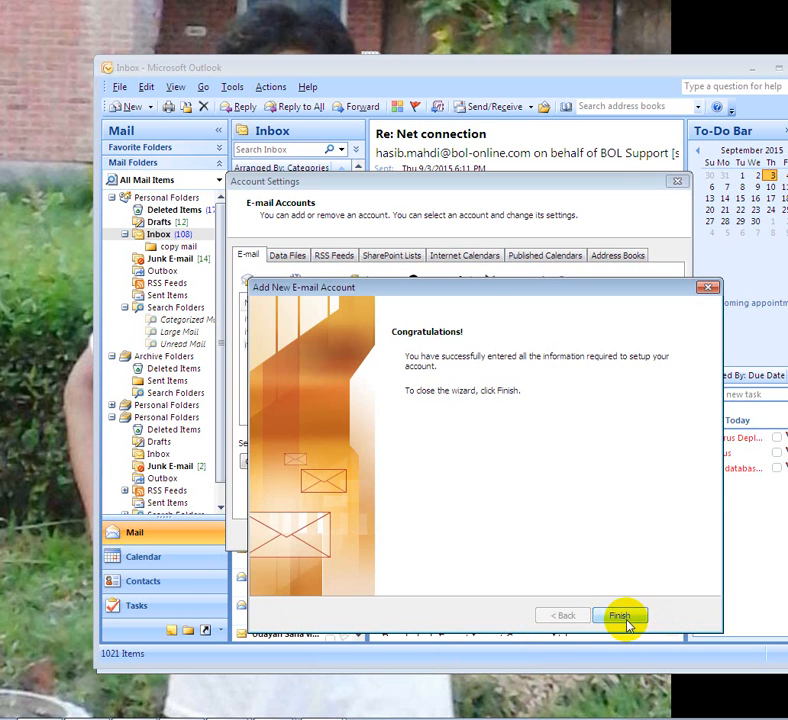
left_click(630, 619)
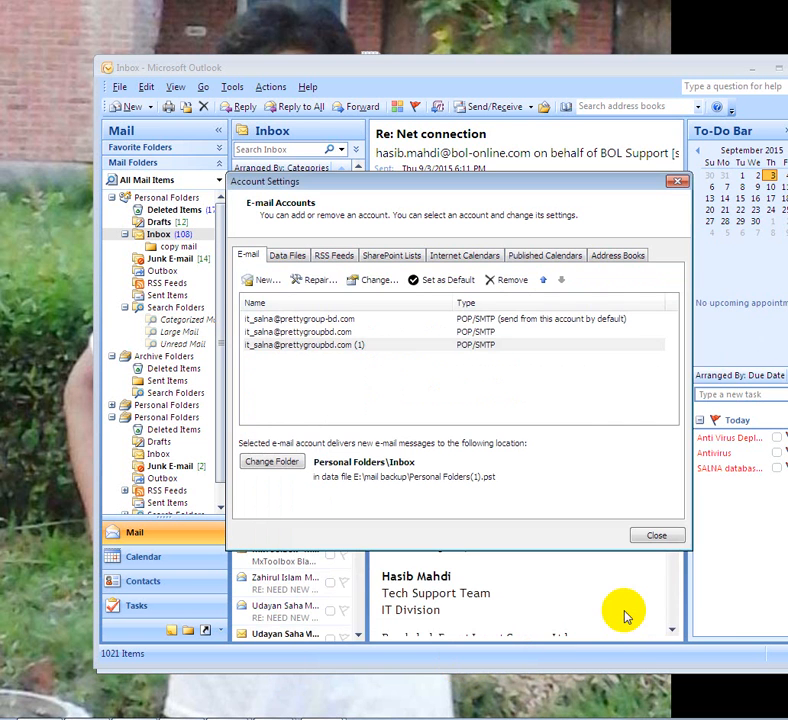
left_click(656, 538)
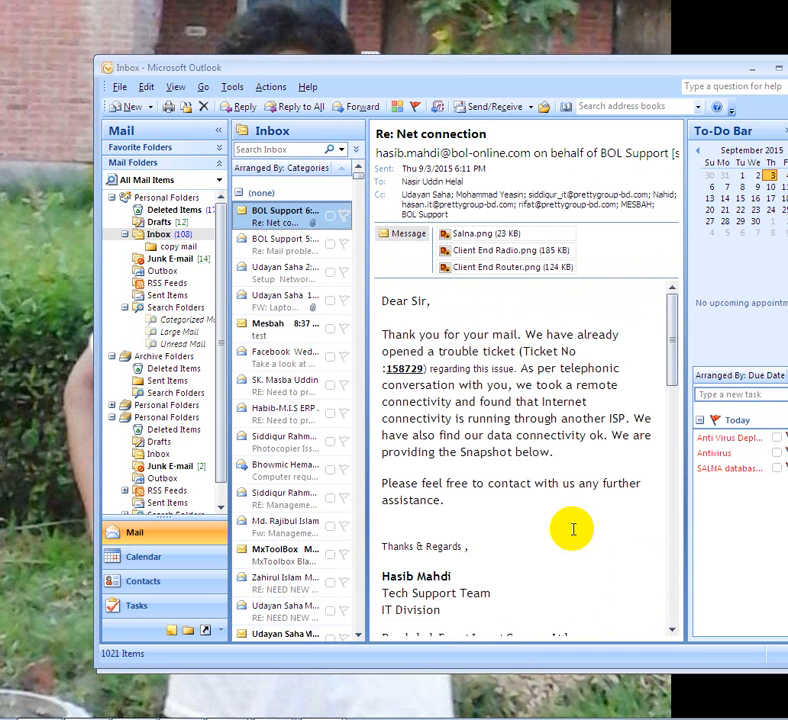
left_click(494, 108)
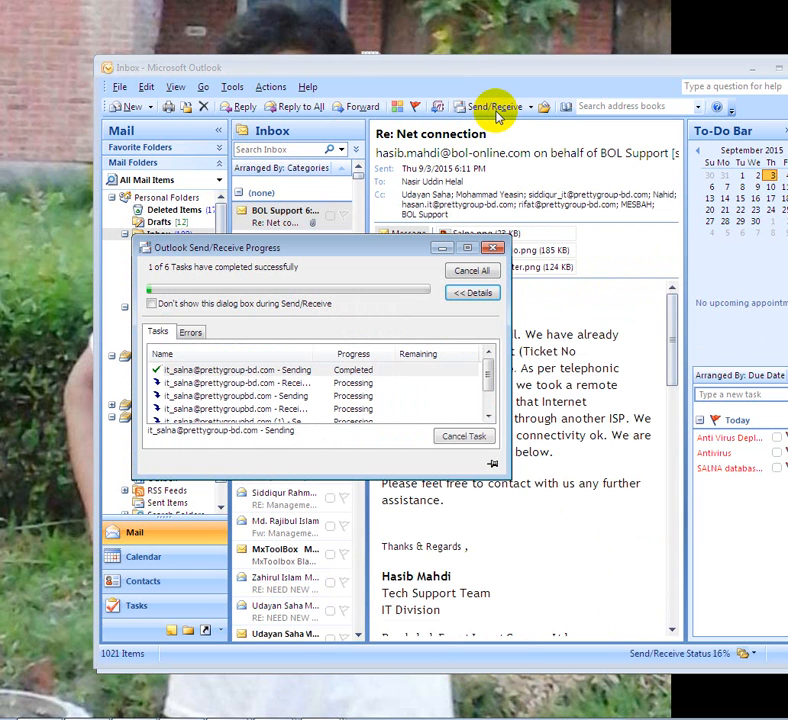